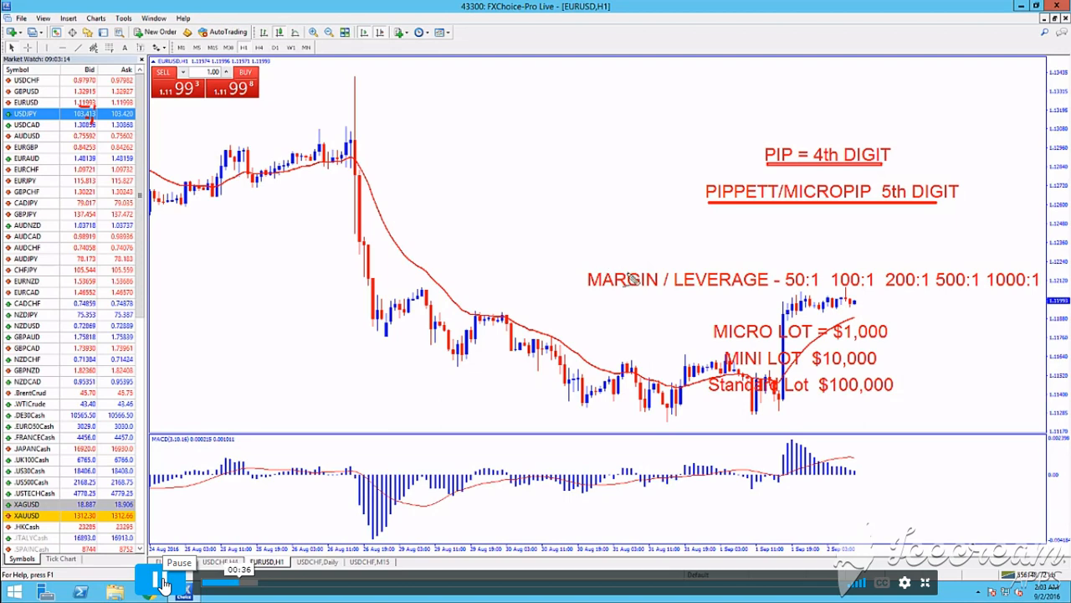
- Underline the margin and leverage definition on the EURUSD chart with the pen
{"action": "left_click_drag", "start_coordinate": [588, 288], "coordinate": [774, 290]}
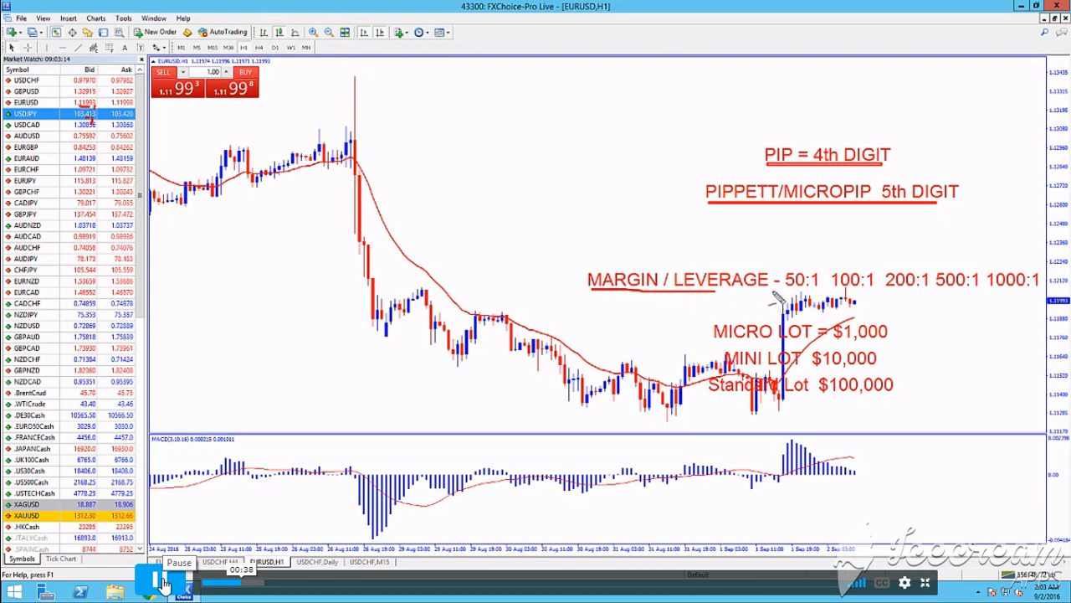